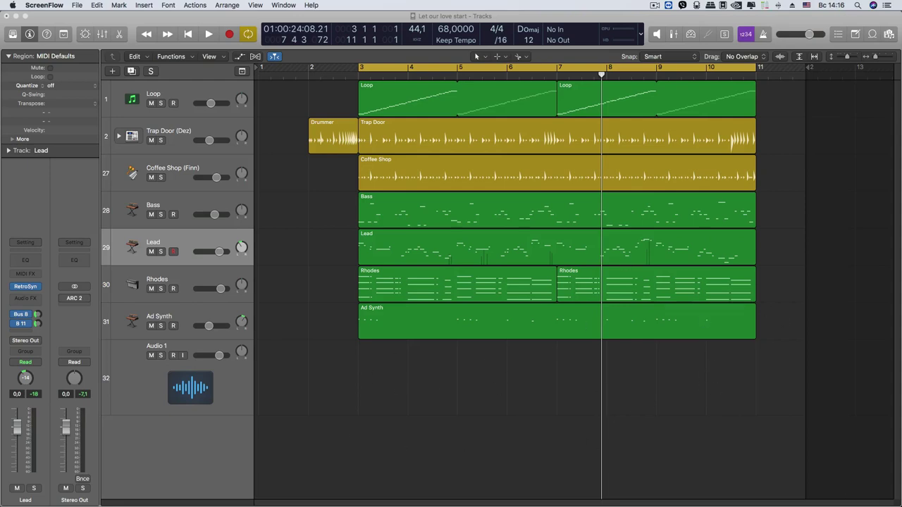
left_click(891, 34)
left_click(867, 56)
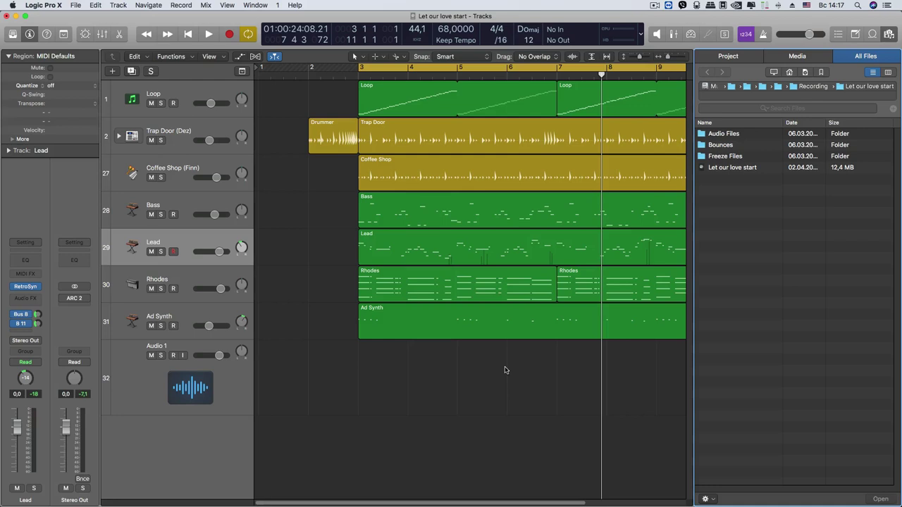
scroll(537, 360, "right", 5)
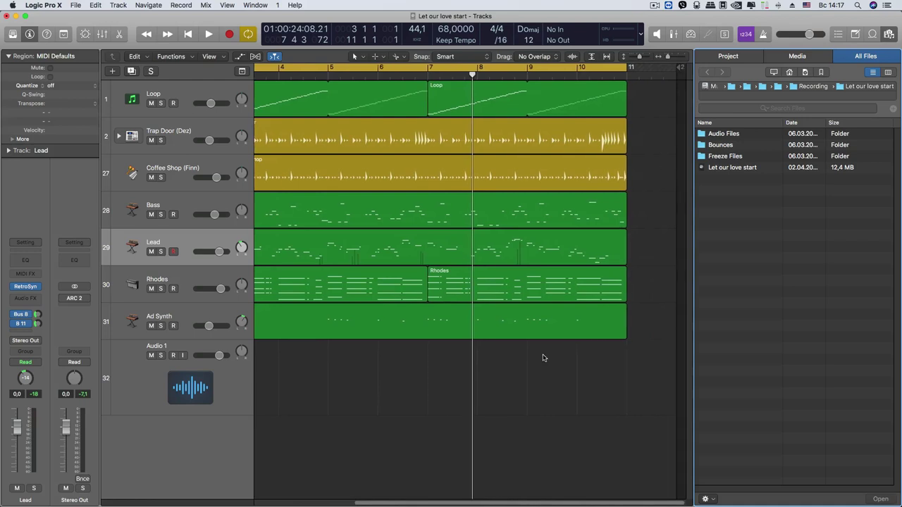
left_click(889, 35)
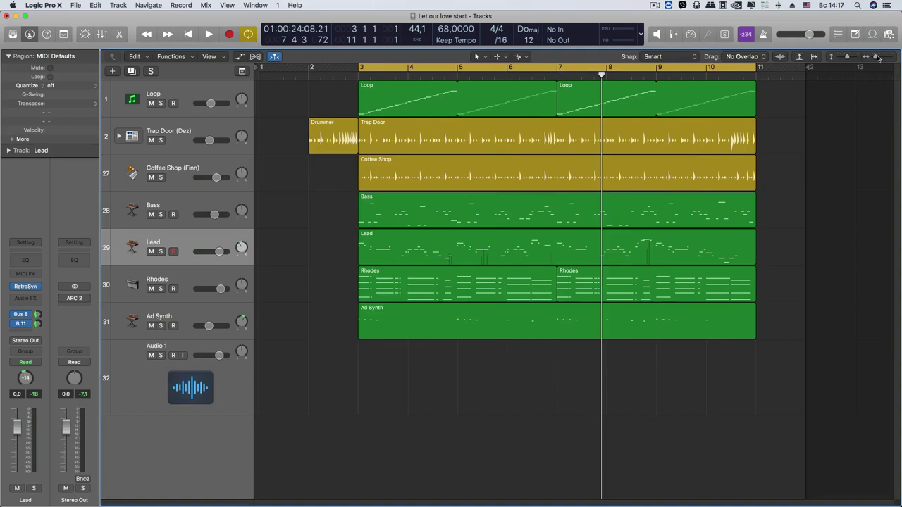
Preview the Crowd Noise 1 Hour WAV file on the desktop, playing it and skipping to near its end.
left_click_drag(877, 58, 862, 56)
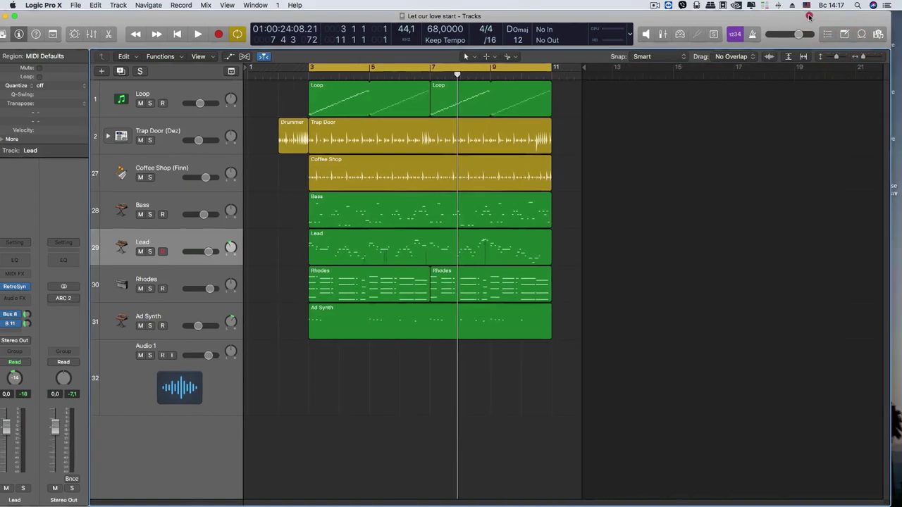
mouse_move(879, 167)
left_mouse_down()
mouse_move(810, 185)
mouse_move(880, 174)
left_mouse_up()
key("space")
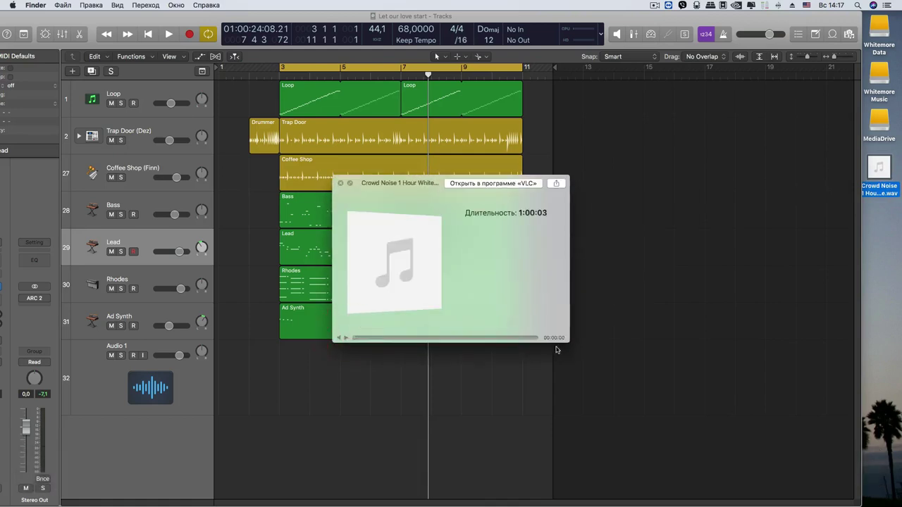
left_click(554, 337)
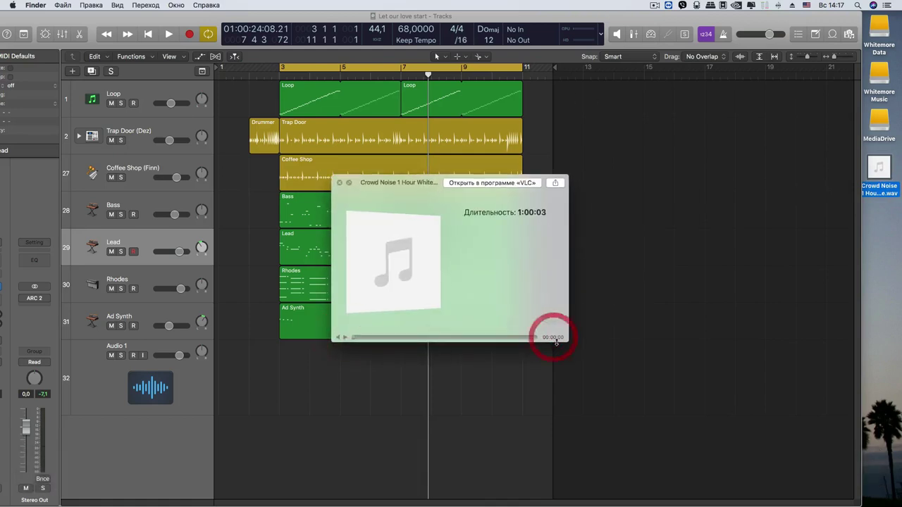
left_click(344, 338)
left_click(484, 338)
left_click_drag(484, 339, 536, 339)
left_click(344, 338)
left_click_drag(426, 187, 514, 201)
key("ctrl+Left")
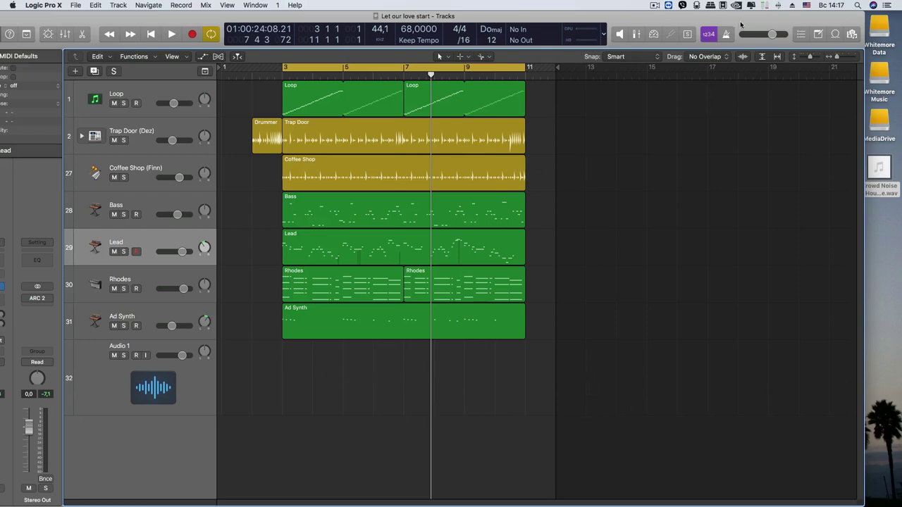
Add the crowd noise WAV from the desktop to the project's audio files, converting it to the project's 44.1 kHz sample rate.
left_click(852, 34)
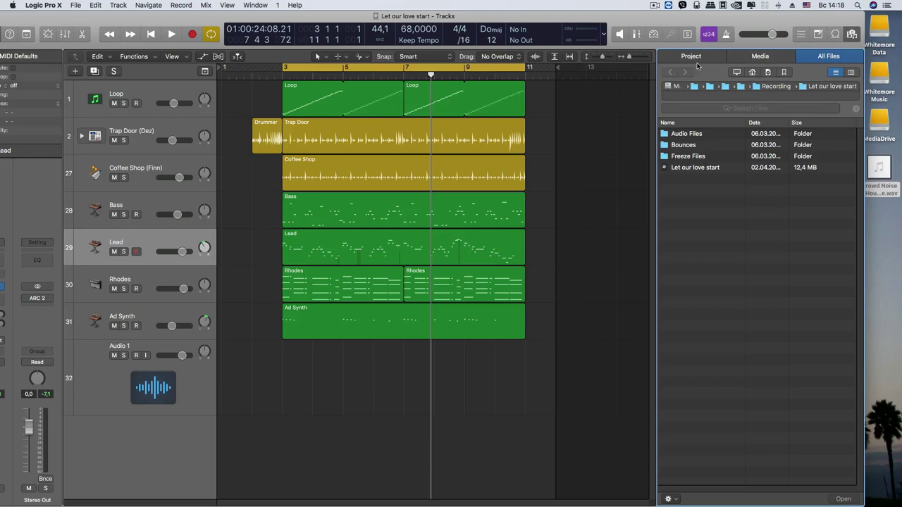
left_click(698, 64)
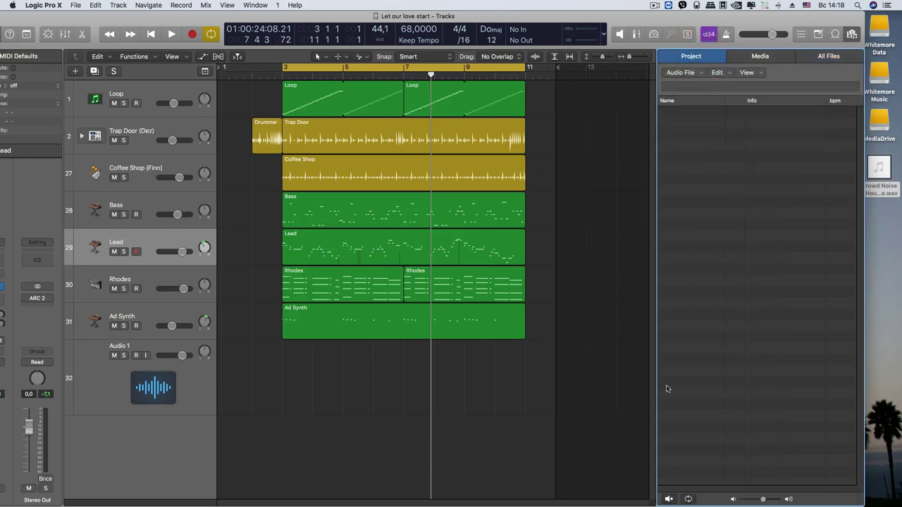
left_click(705, 56)
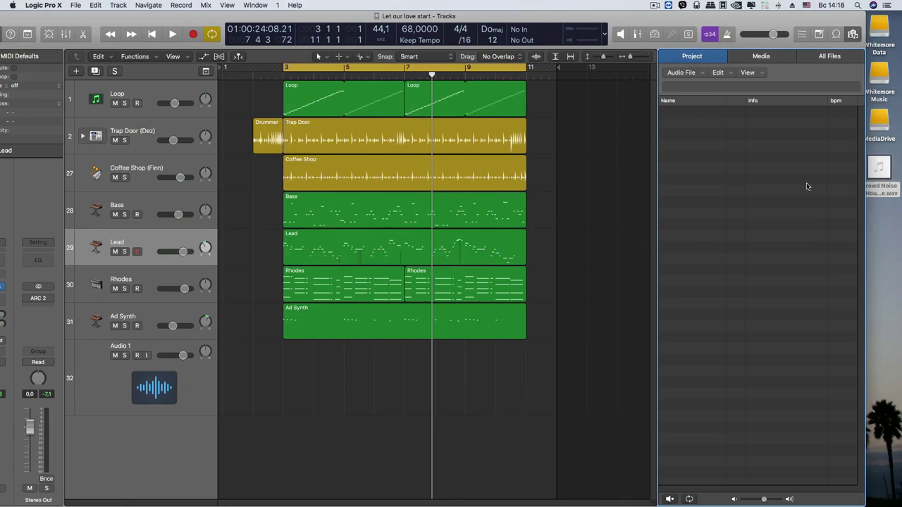
left_click(882, 163)
key("space")
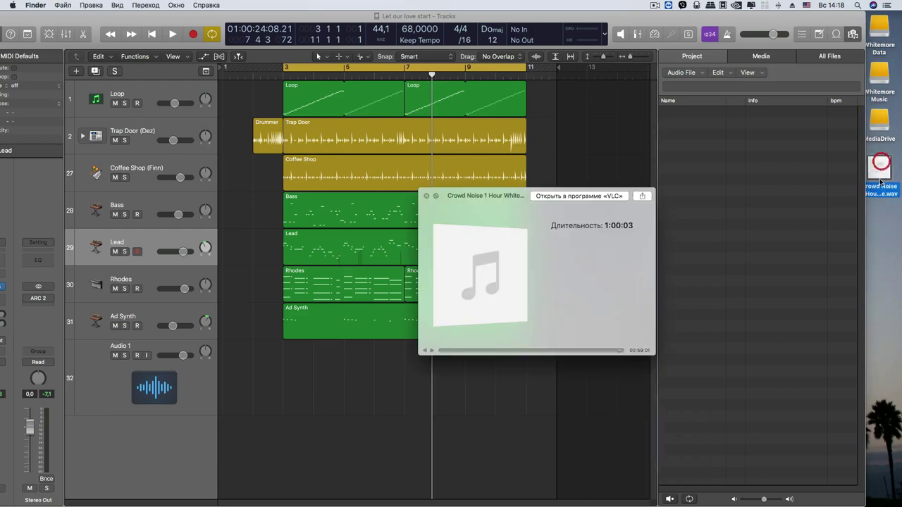
left_click(426, 196)
left_click_drag(879, 171, 786, 188)
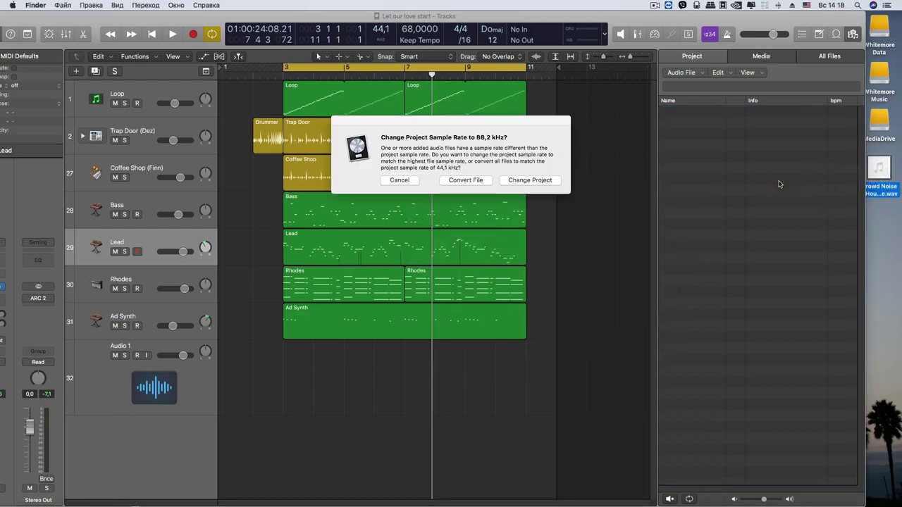
left_click(479, 182)
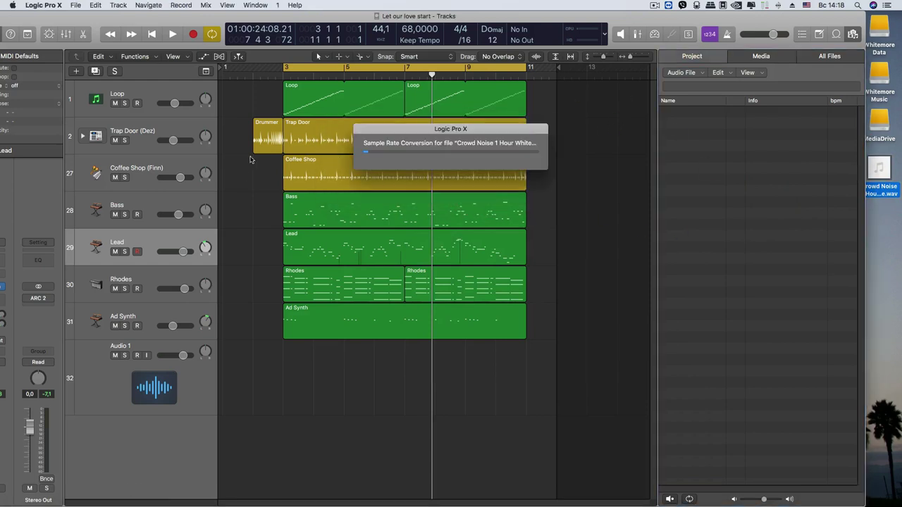
double_click(504, 17)
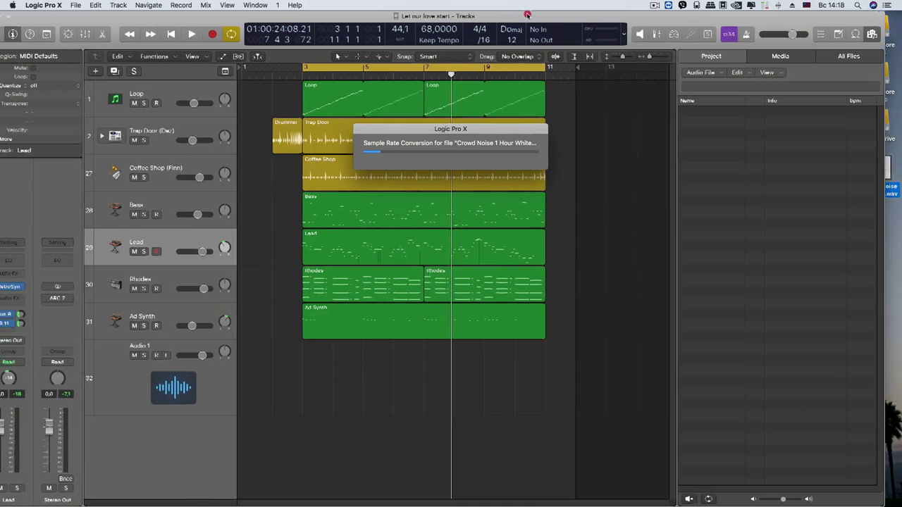
left_click_drag(449, 139, 421, 374)
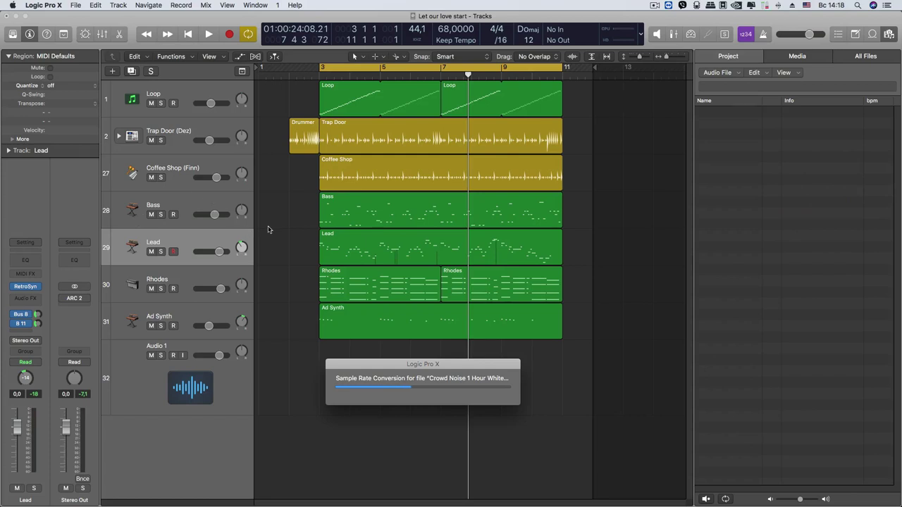
left_click_drag(399, 363, 398, 427)
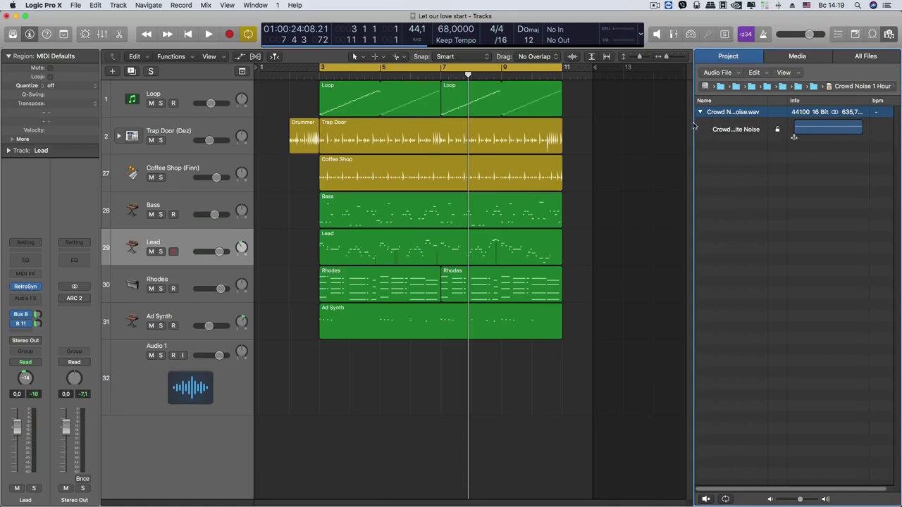
Audition the imported crowd noise region in the project audio browser and widen the browser to show full file names.
left_click(835, 129)
left_click(836, 130)
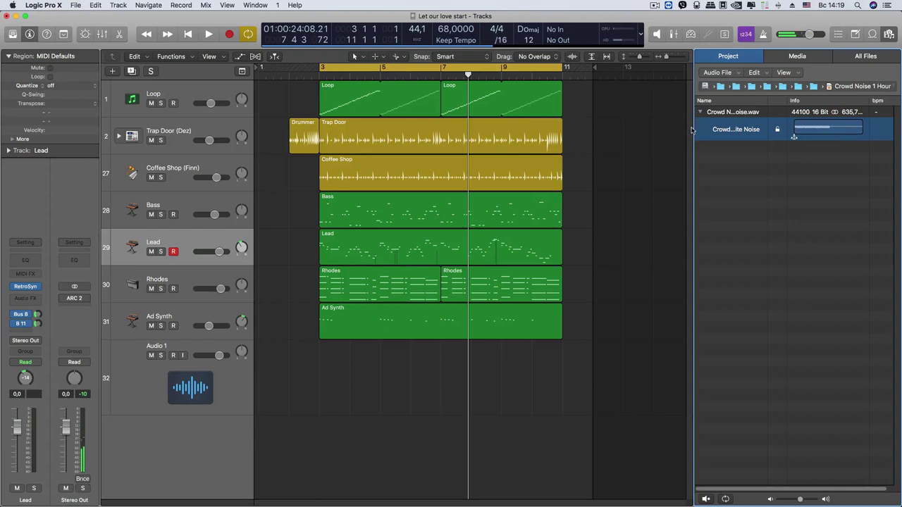
left_click_drag(693, 453, 589, 439)
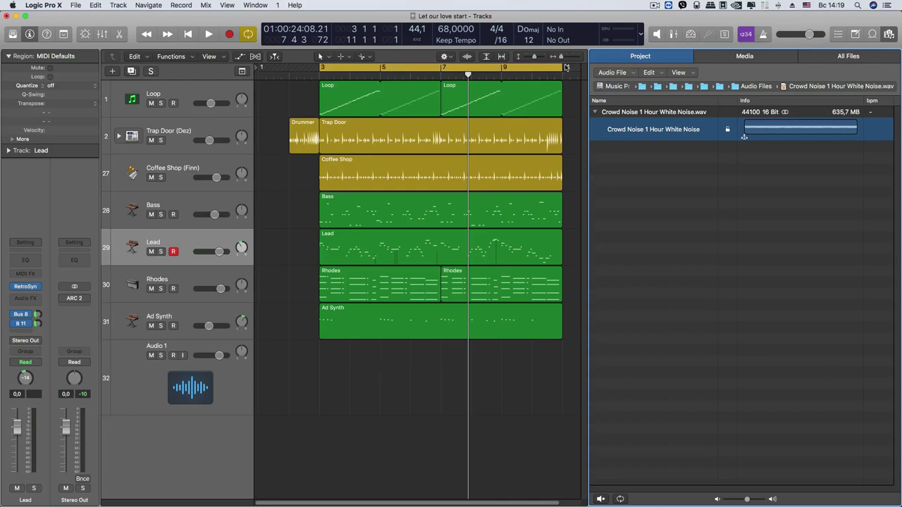
scroll(511, 67, "right", 1)
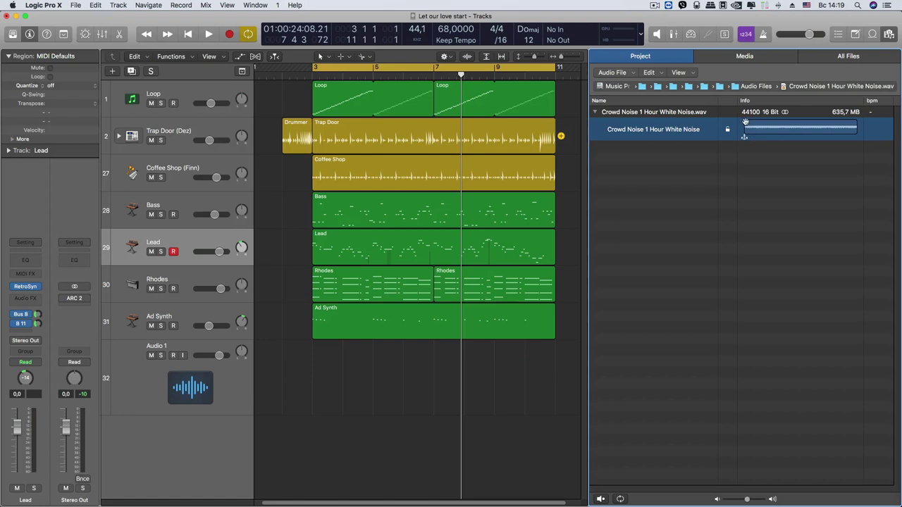
Trim both ends of the crowd noise region in the project audio browser to a narrow slice about a quarter into the file.
left_click_drag(859, 122, 776, 145)
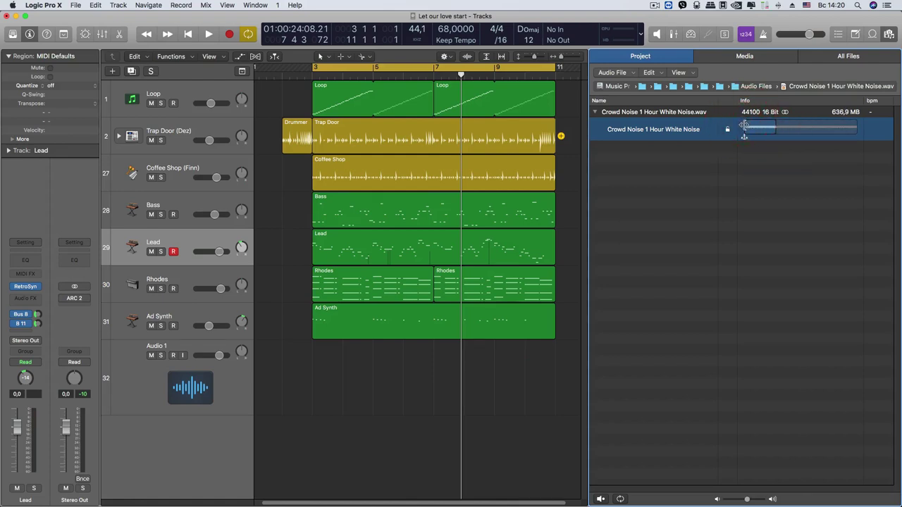
left_click_drag(744, 125, 776, 126)
left_click_drag(591, 131, 583, 130)
left_click(538, 134)
left_click(775, 133)
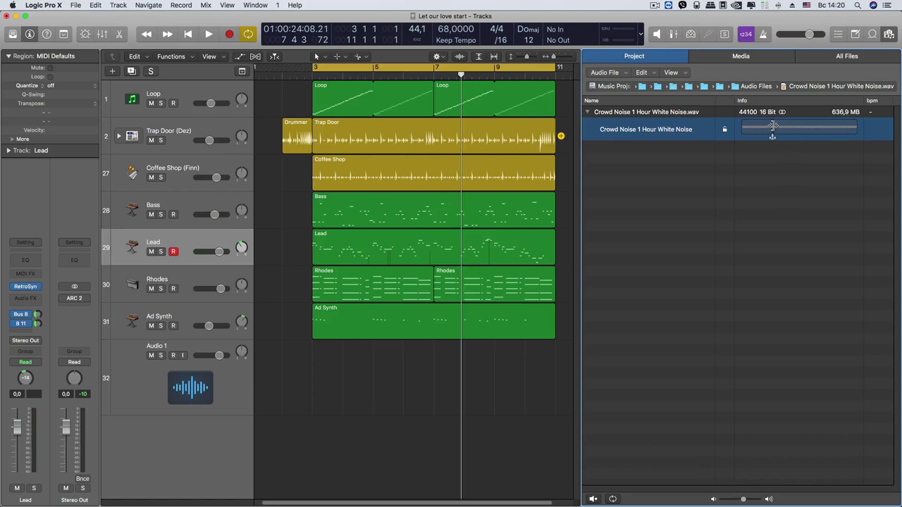
Place the trimmed crowd noise region on the Audio 1 track just before bar 3 and set the track volume to -5.2 dB.
left_click_drag(773, 127, 302, 384)
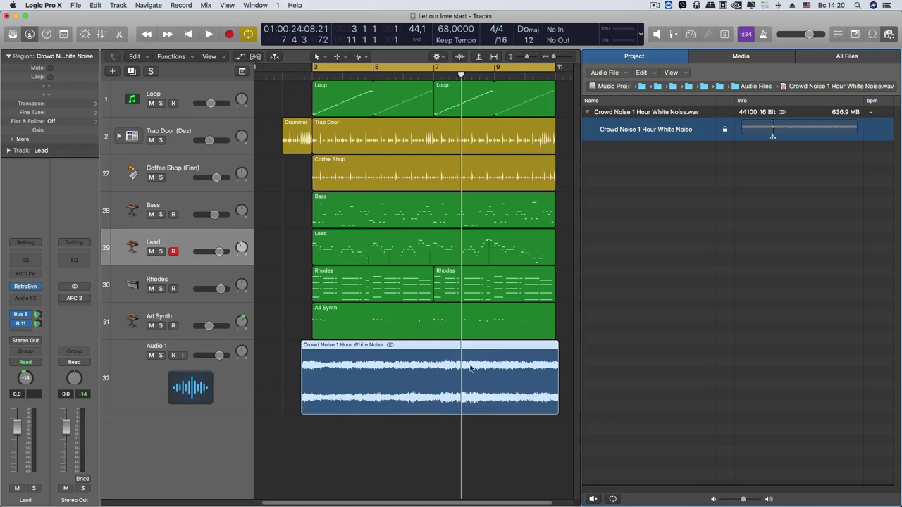
mouse_move(372, 378)
left_mouse_down()
mouse_move(391, 379)
mouse_move(364, 376)
mouse_move(372, 377)
mouse_move(375, 394)
left_mouse_up()
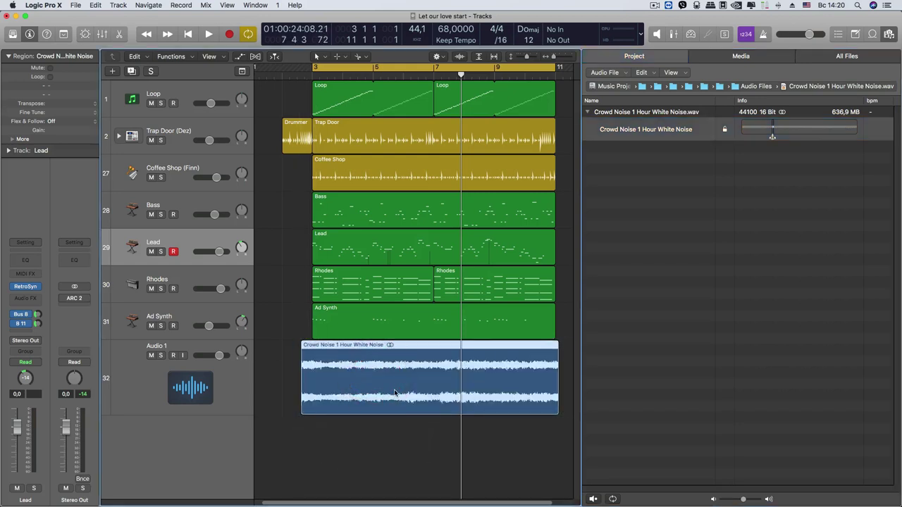
left_click_drag(219, 355, 195, 356)
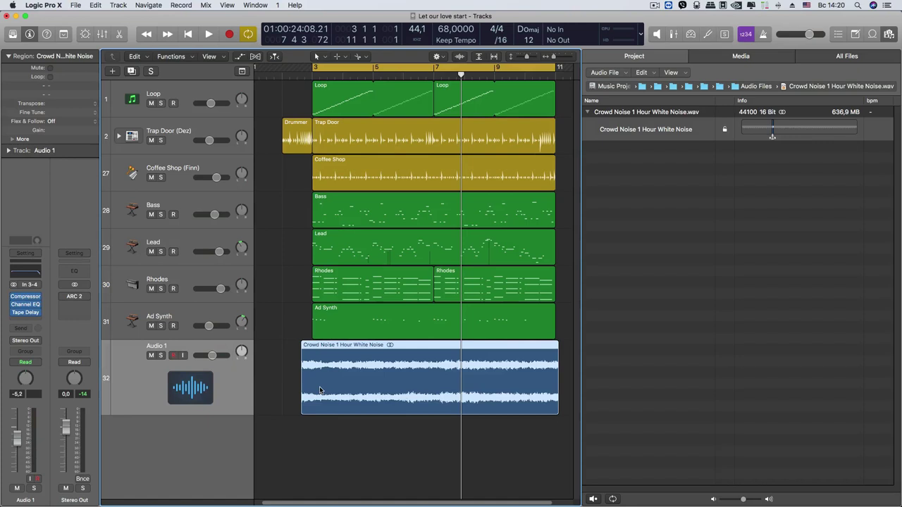
left_click(801, 134)
left_click_drag(800, 131, 840, 134)
left_click(427, 495)
left_click(408, 398)
left_click(423, 480)
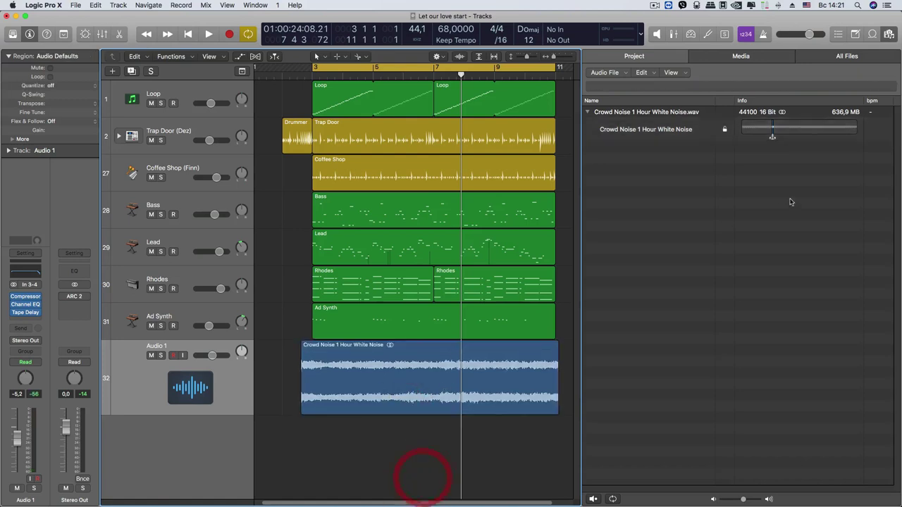
left_click(665, 131)
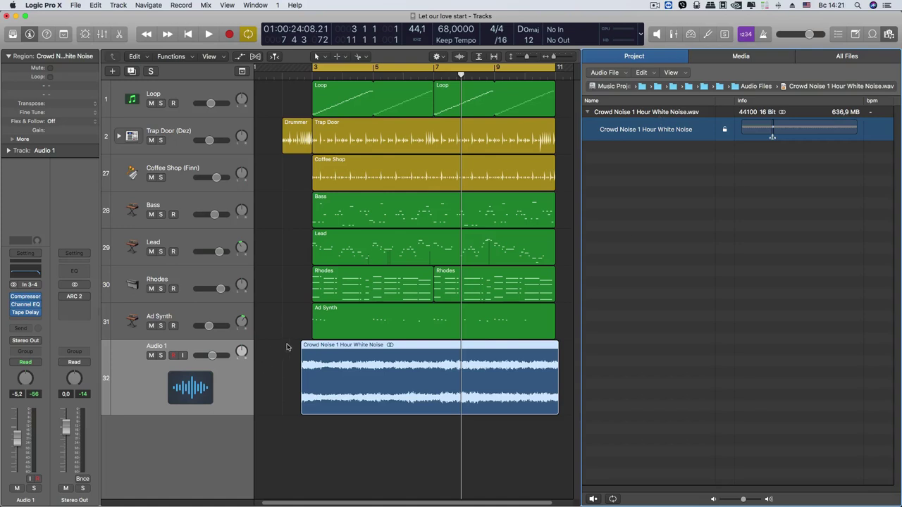
scroll(487, 423, "right", 2)
left_click(484, 446)
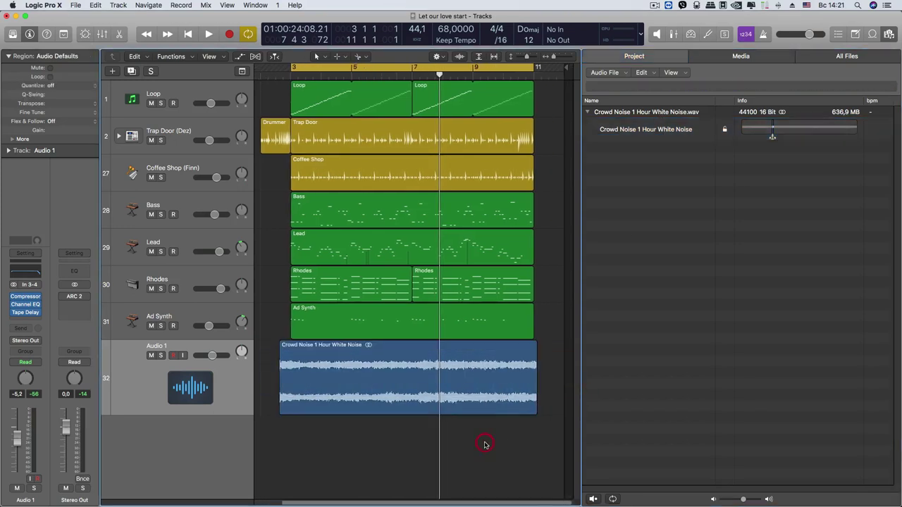
Add a short fade-in at the start and a short fade-out at the end of the crowd noise region on Audio 1.
scroll(479, 444, "left", 2)
left_click(337, 376)
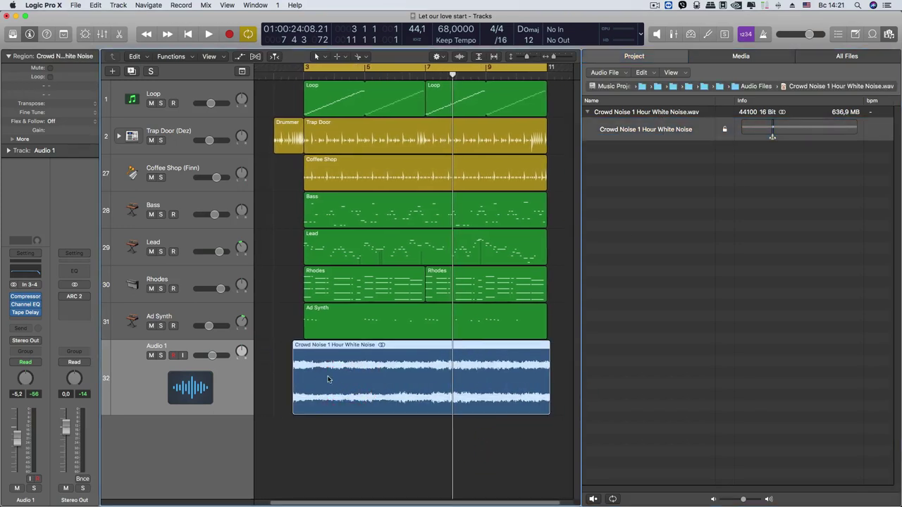
left_click_drag(295, 362, 300, 355)
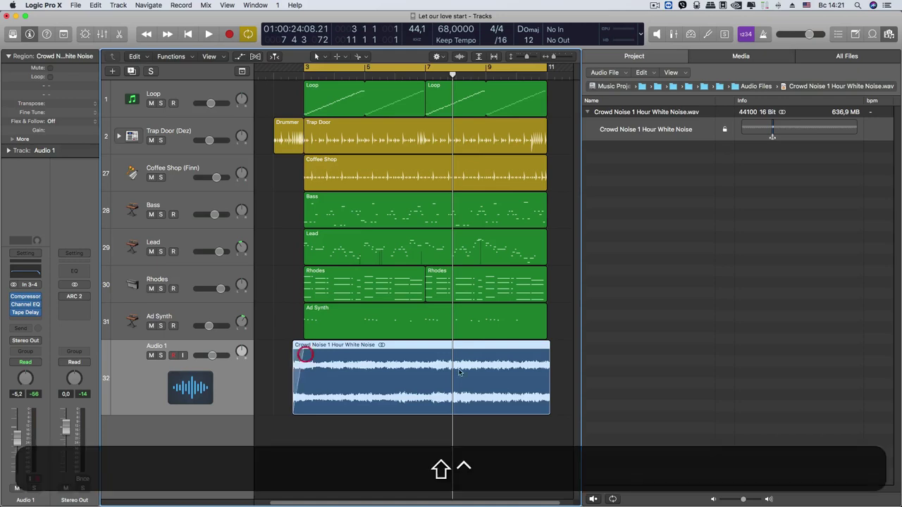
left_click_drag(547, 358, 502, 416)
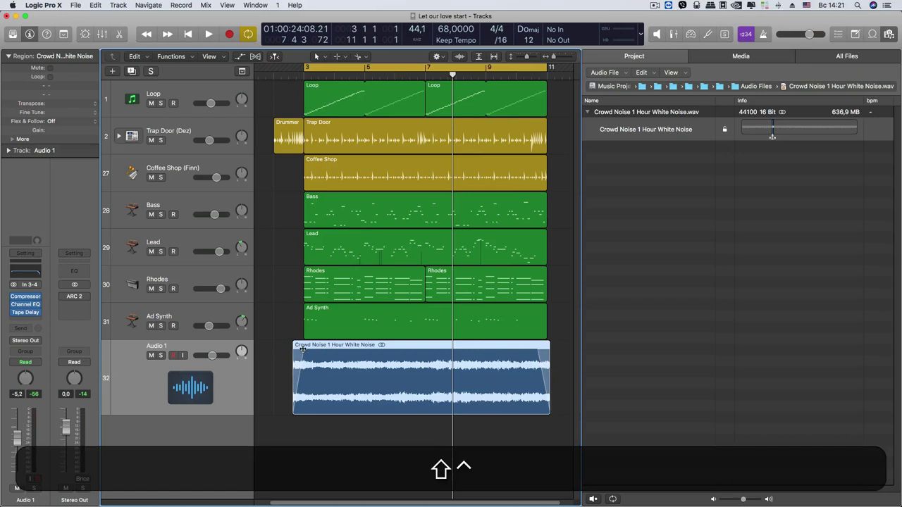
left_click(347, 379, "ctrl")
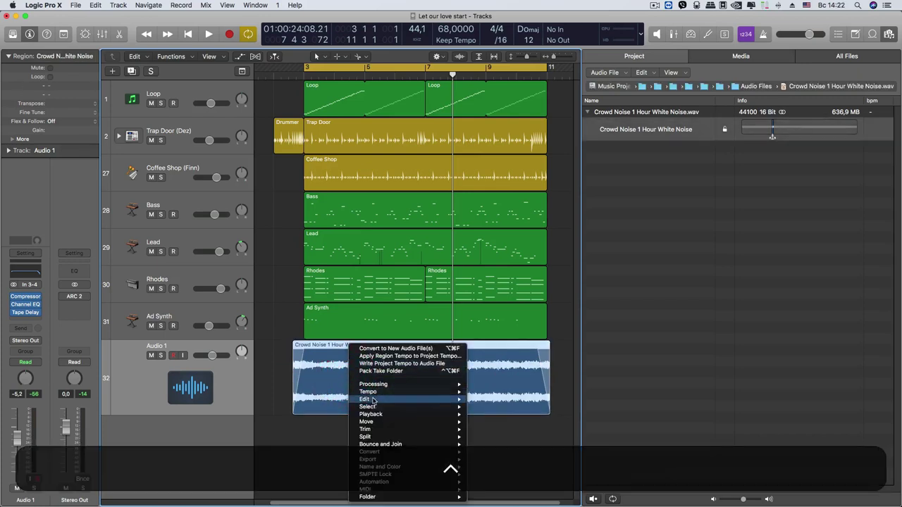
mouse_move(374, 452)
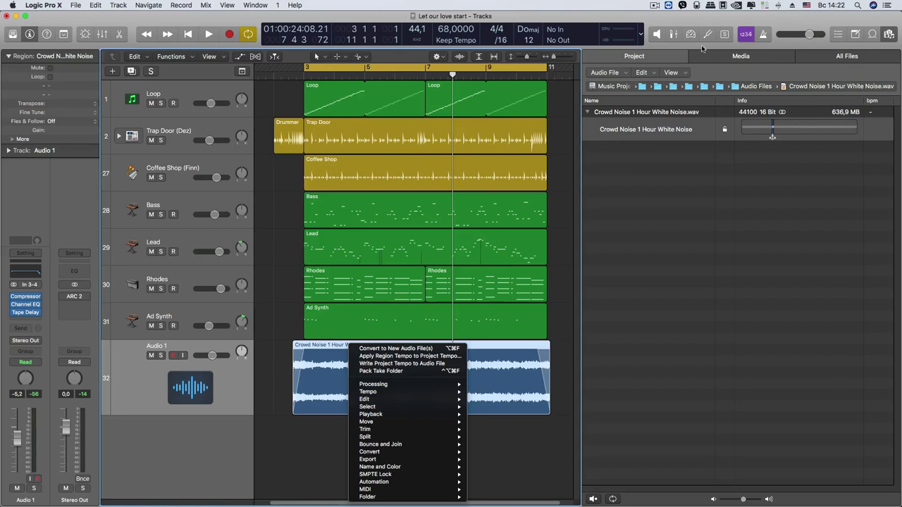
left_click(317, 456)
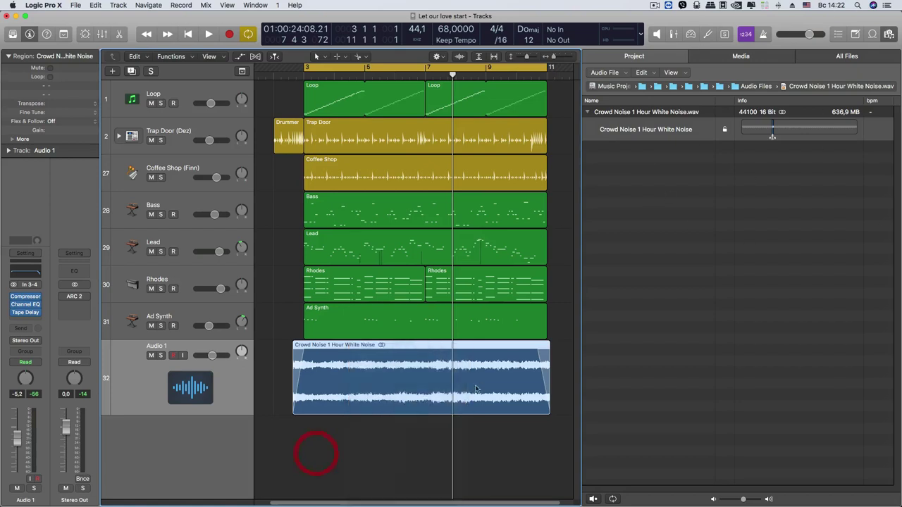
left_click(443, 461)
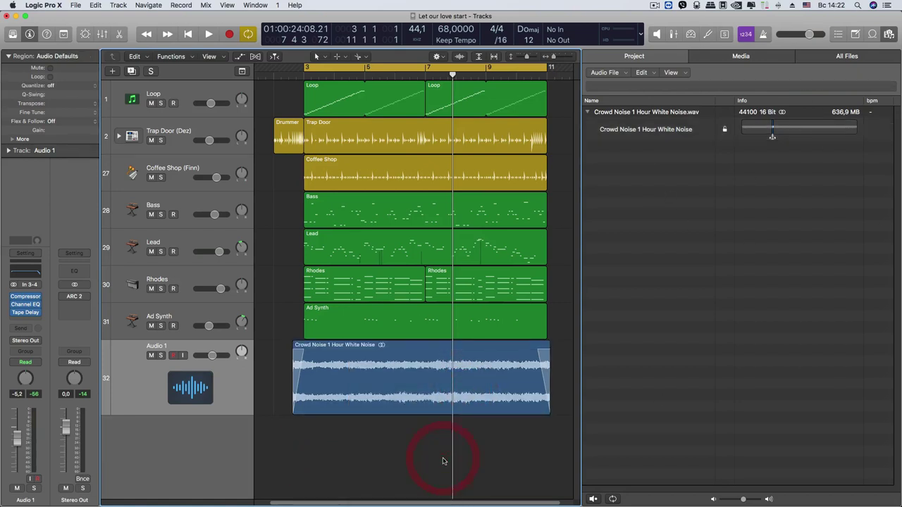